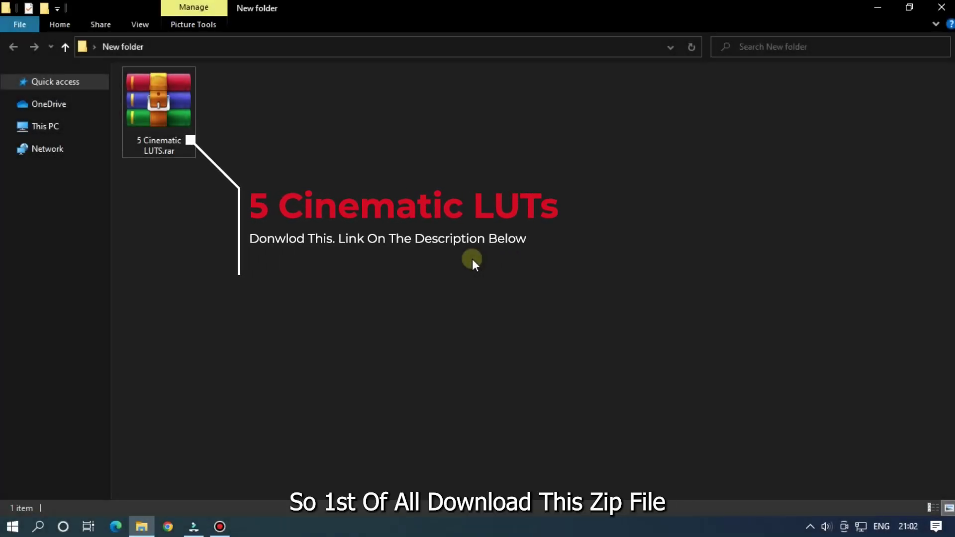
# - Extract the LUT archive in place and open the resulting 5 Cinematic LUTS folder
pyautogui.click(163, 118)
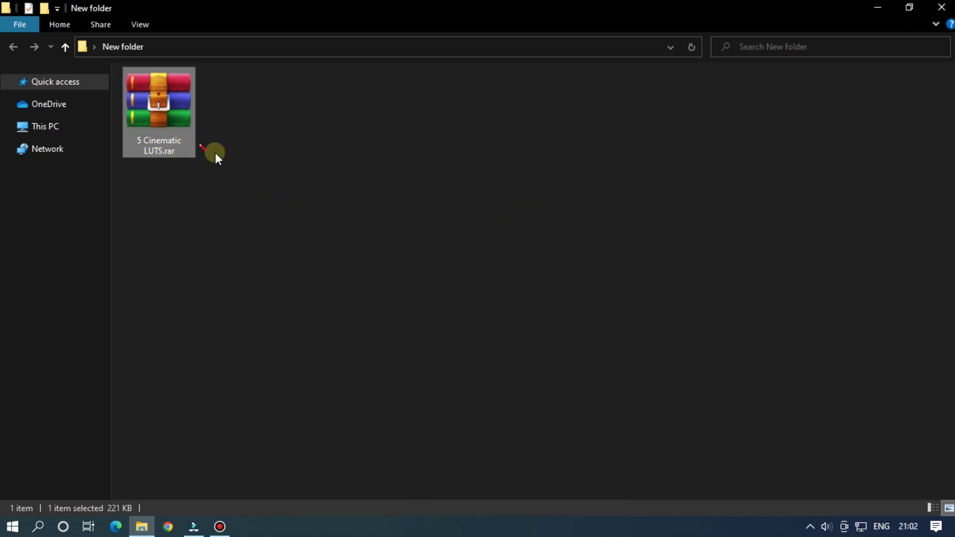
pyautogui.rightClick(163, 118)
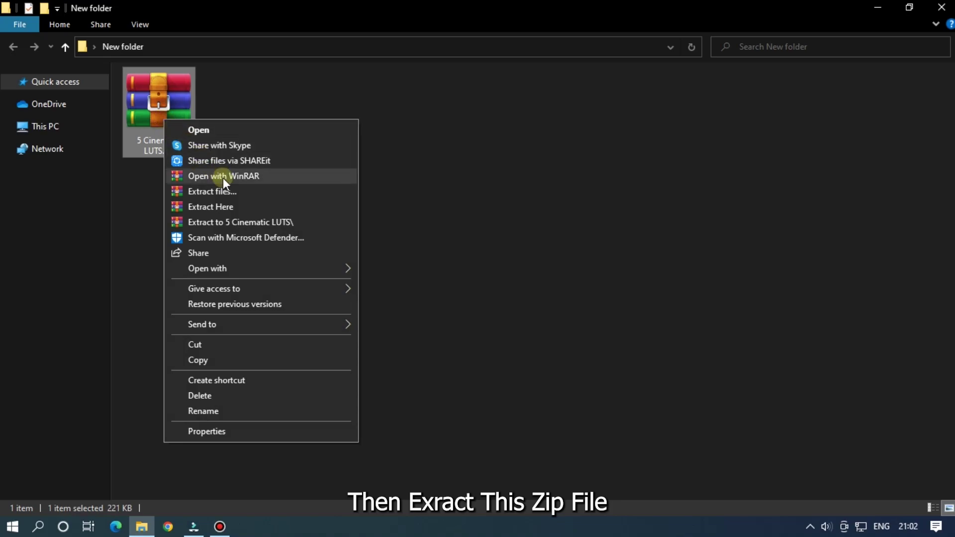
pyautogui.click(243, 205)
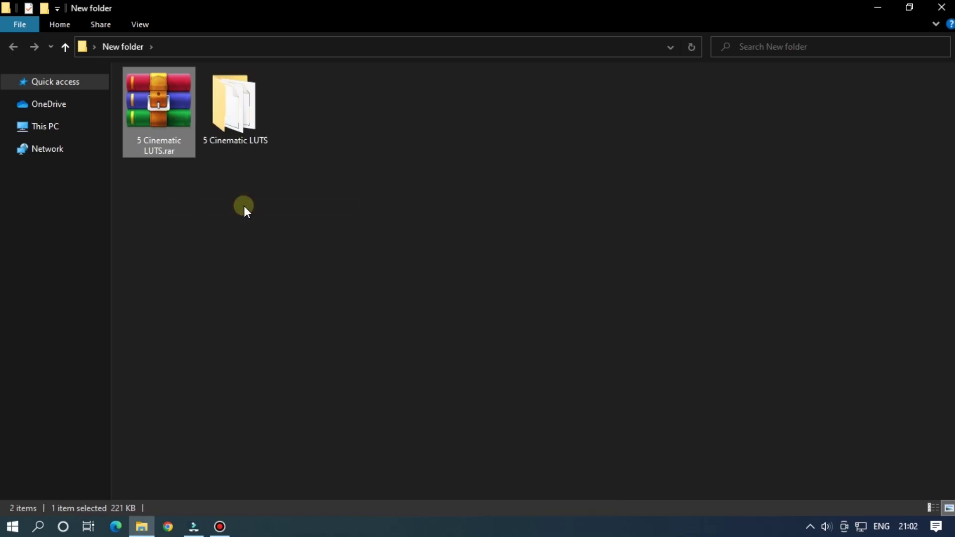
pyautogui.doubleClick(224, 111)
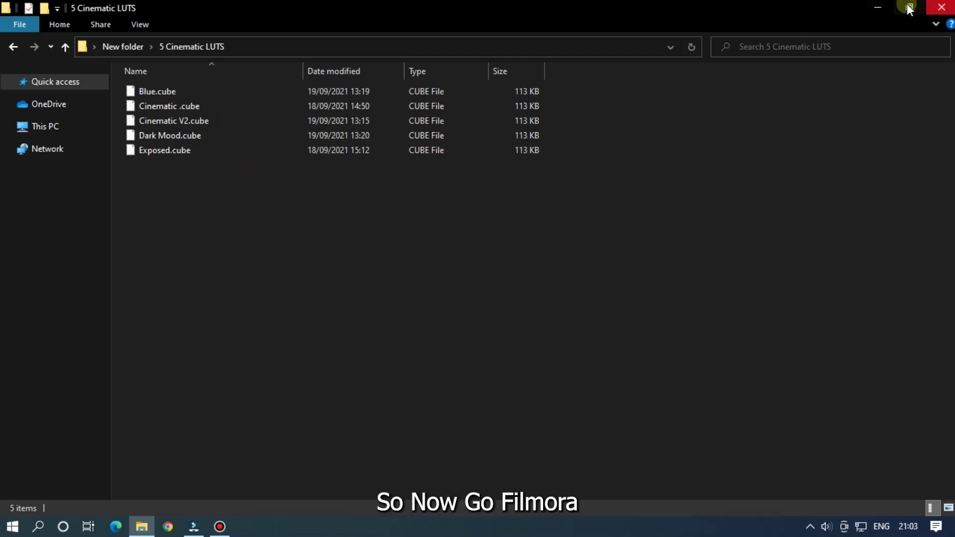
# - Close the LUT folder and add the pexels-ron-lach-8735294 clip to the timeline, cropped to fit
pyautogui.click(941, 7)
pyautogui.click(197, 528)
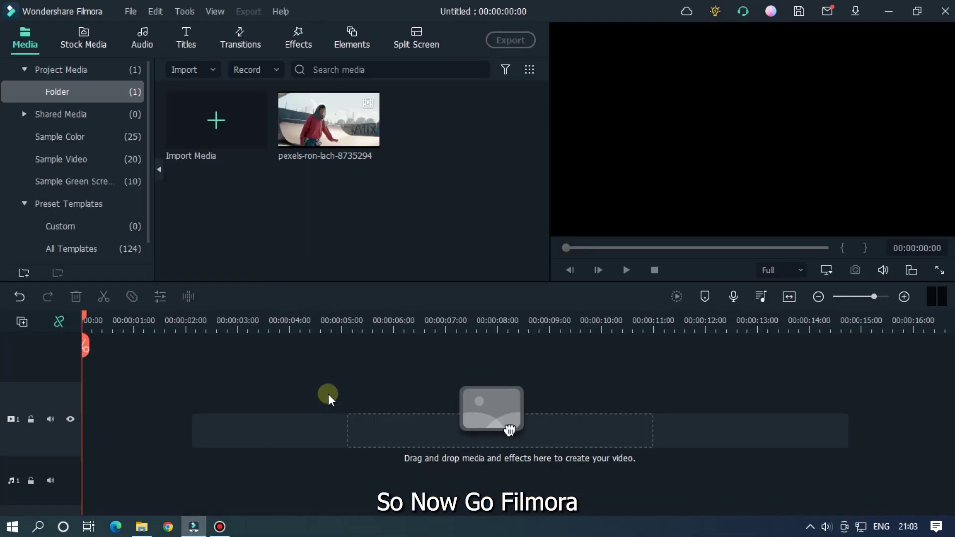
pyautogui.moveTo(339, 136); pyautogui.dragTo(85, 428)
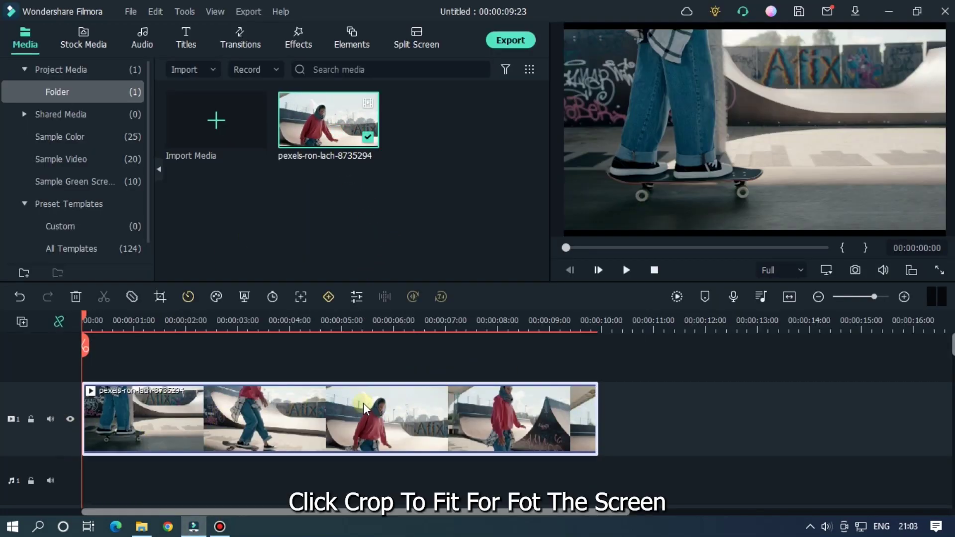
pyautogui.rightClick(364, 409)
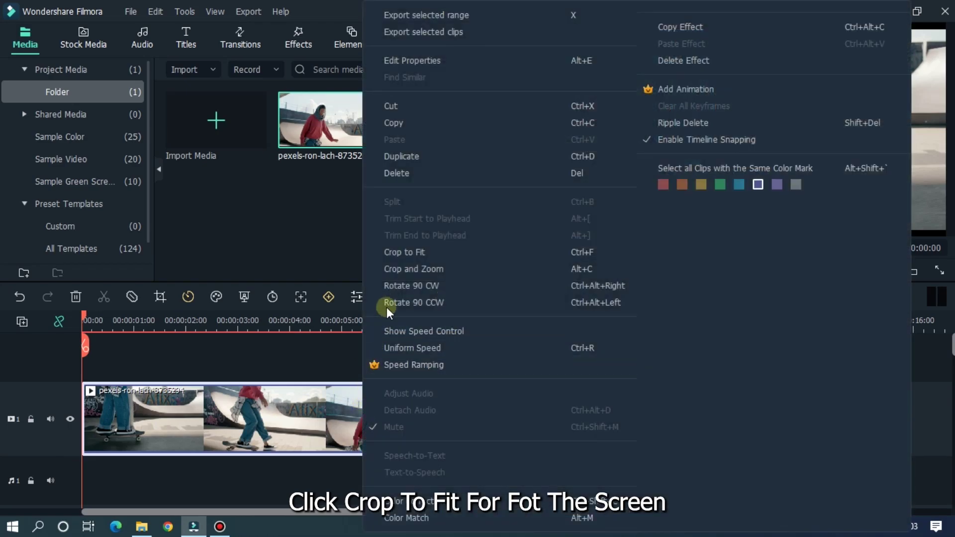
pyautogui.click(421, 254)
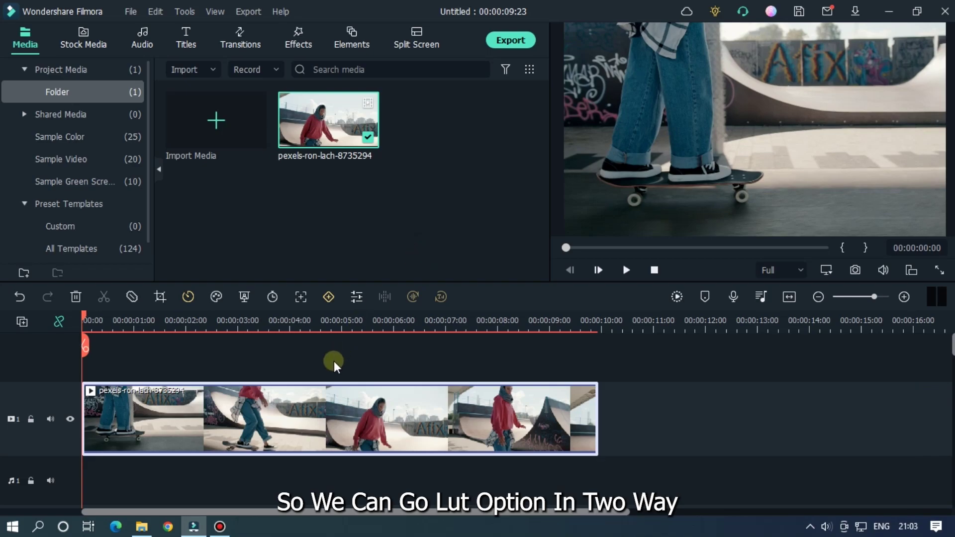
pyautogui.doubleClick(333, 419)
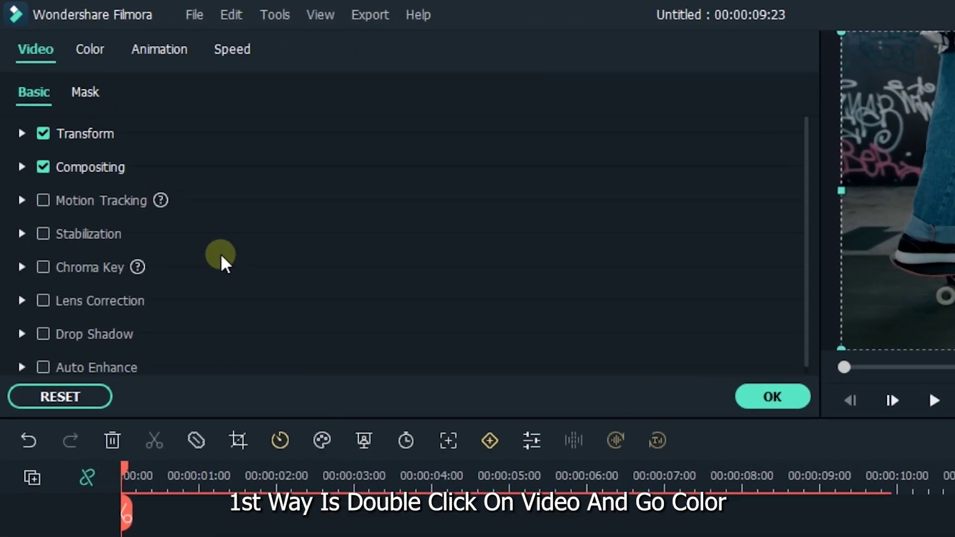
pyautogui.click(91, 52)
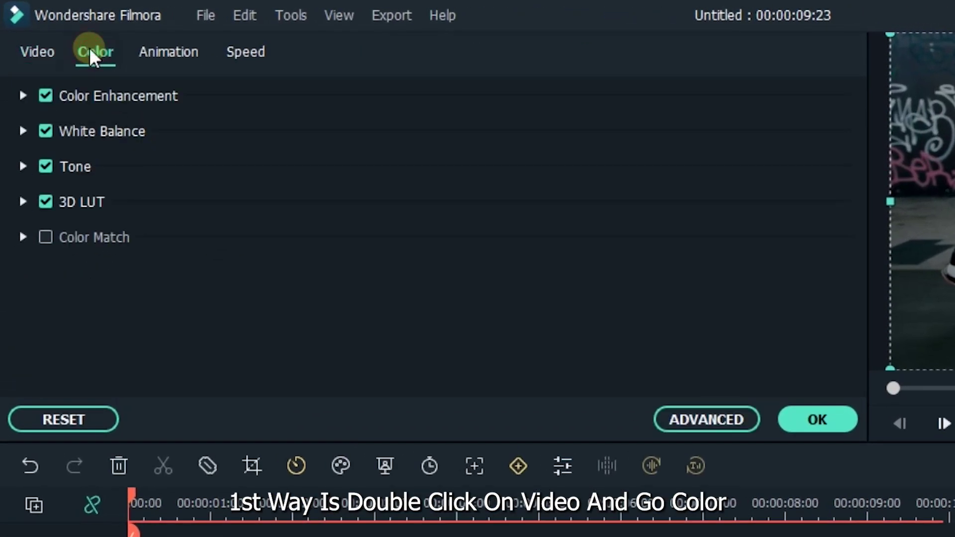
pyautogui.click(24, 203)
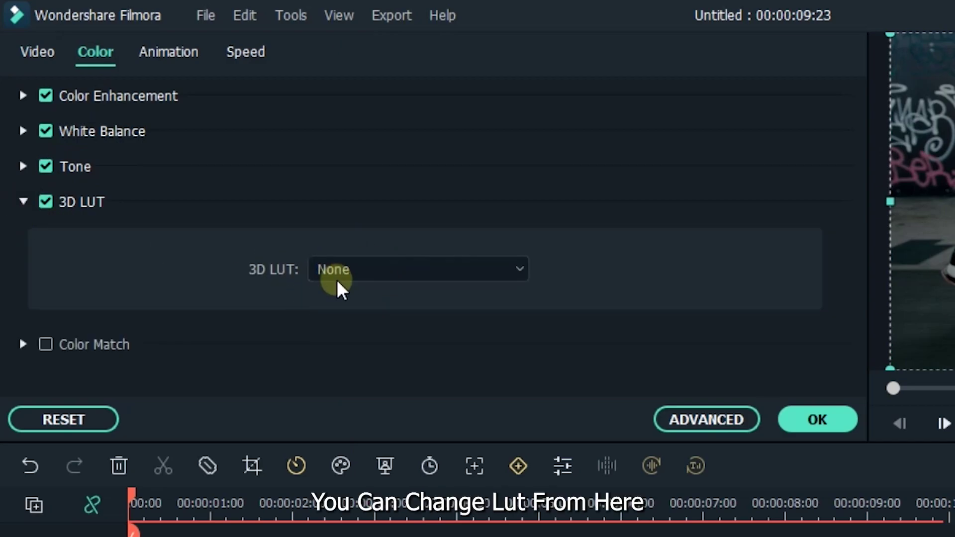
pyautogui.click(789, 419)
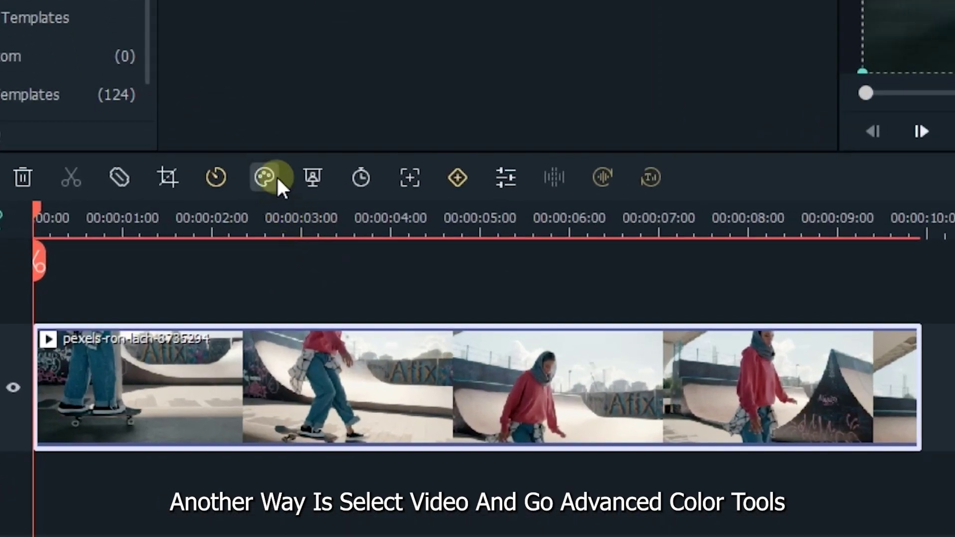
# - Open Advanced Color Correction for the clip and browse the 3D LUT dropdown under Adjust
pyautogui.click(277, 181)
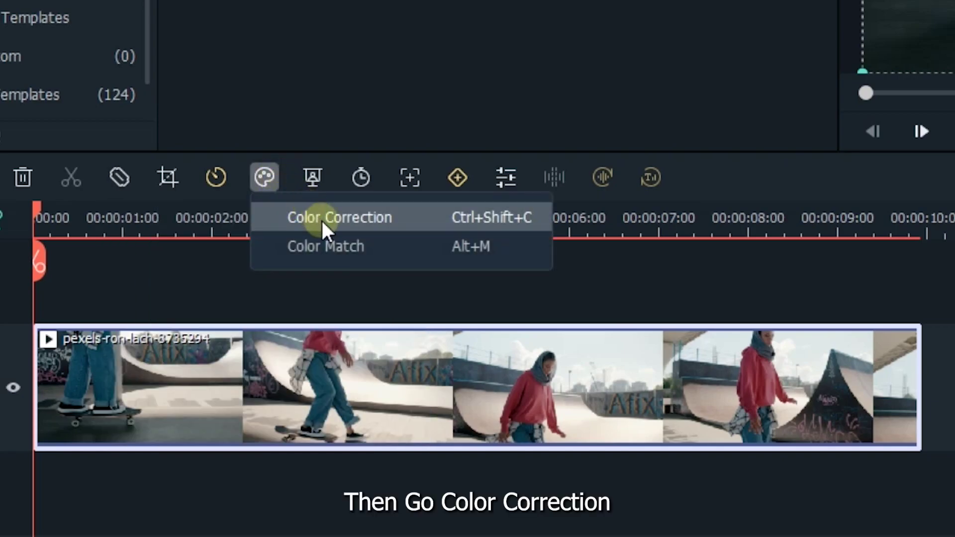
pyautogui.click(321, 219)
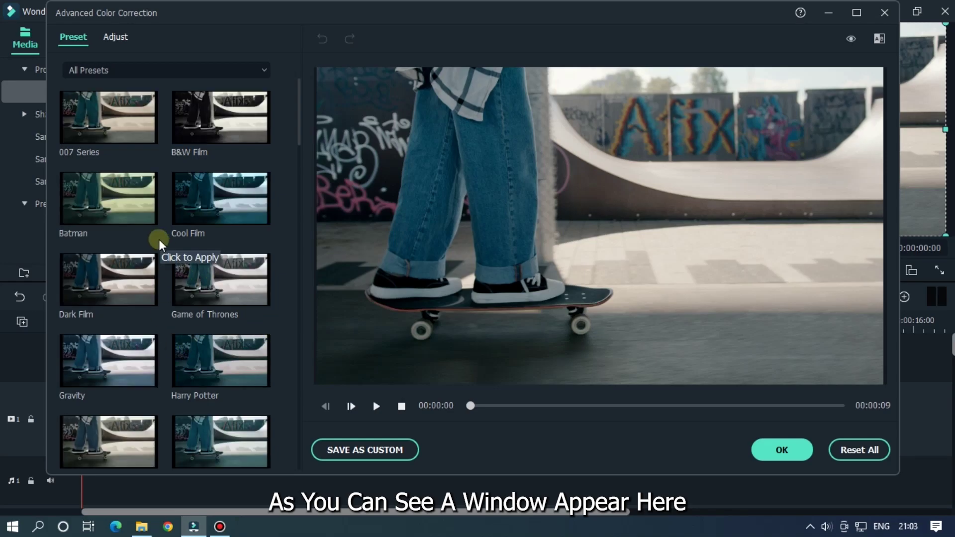
pyautogui.click(117, 38)
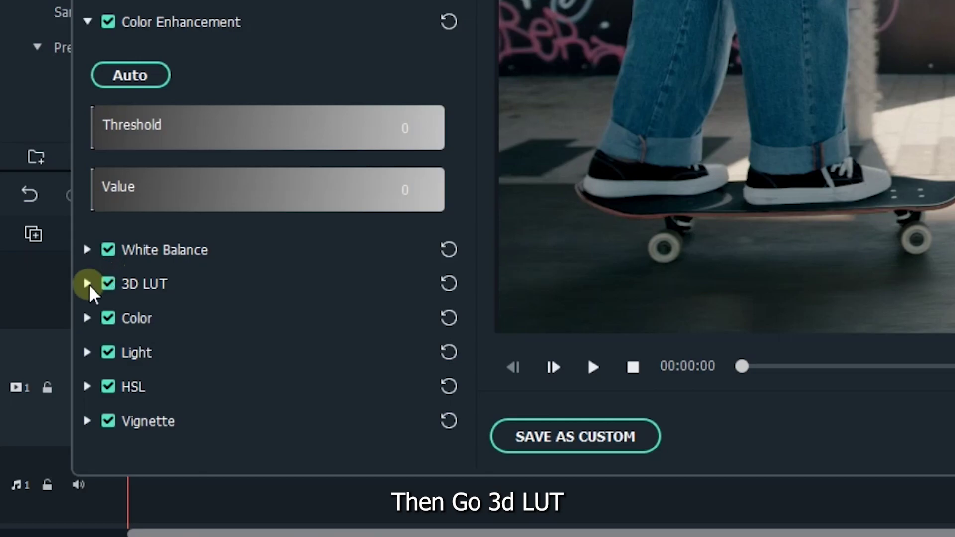
pyautogui.click(56, 354)
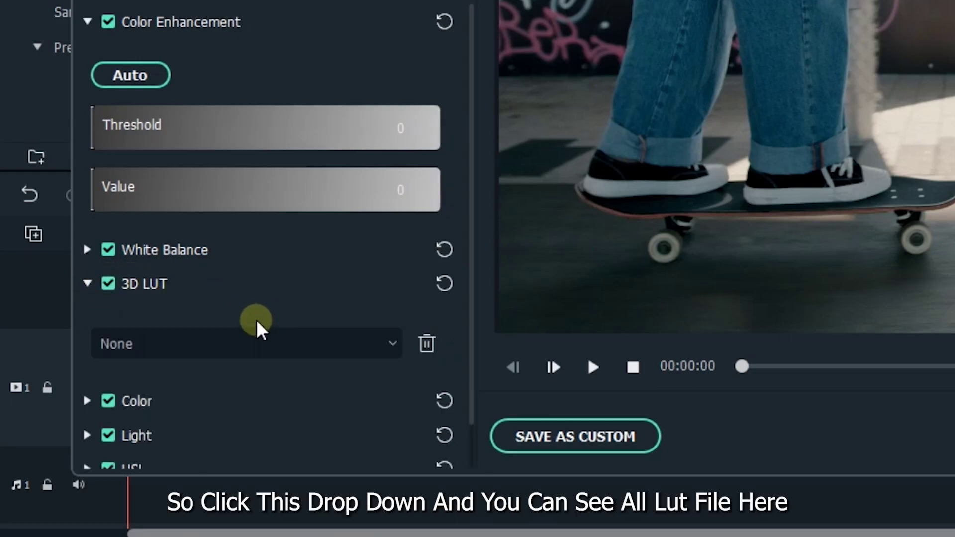
pyautogui.click(258, 343)
pyautogui.scroll(-3, 186, 348)
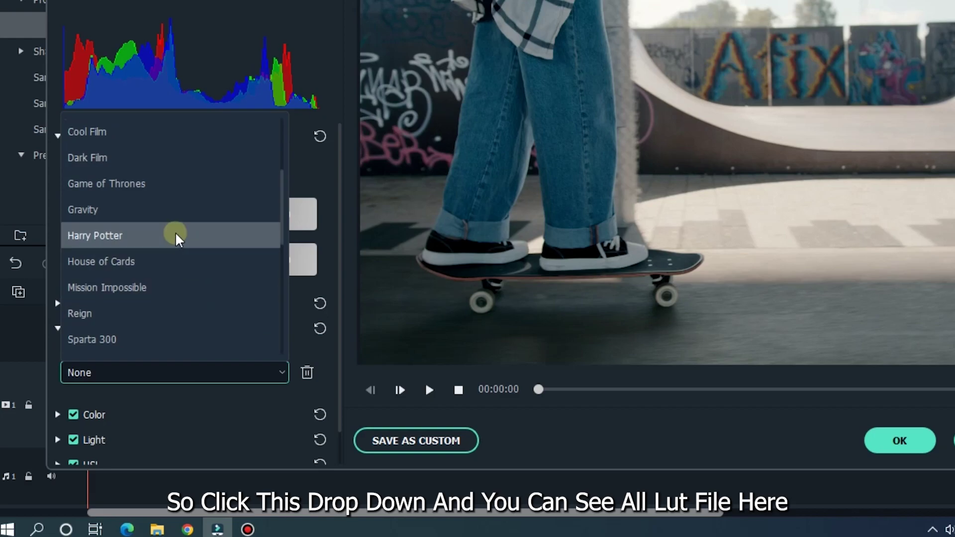
pyautogui.scroll(-4, 177, 239)
pyautogui.scroll(6, 178, 241)
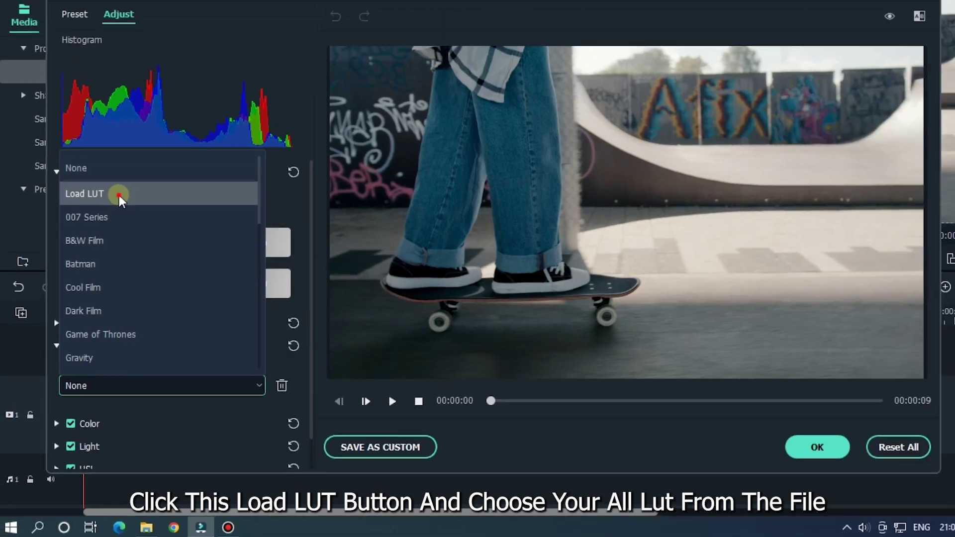
# - Load all five .cube files from the 5 Cinematic LUTS folder through Load LUT
pyautogui.click(100, 162)
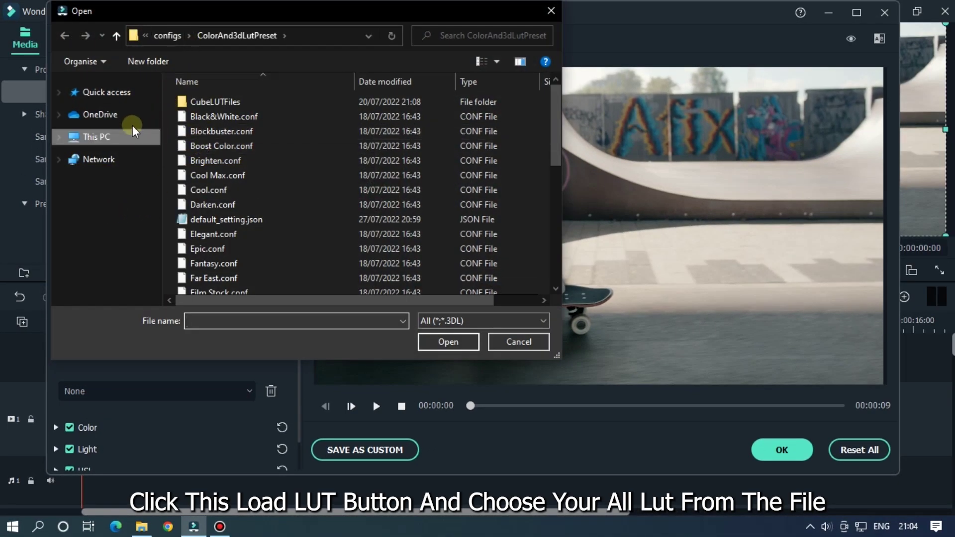
pyautogui.click(165, 37)
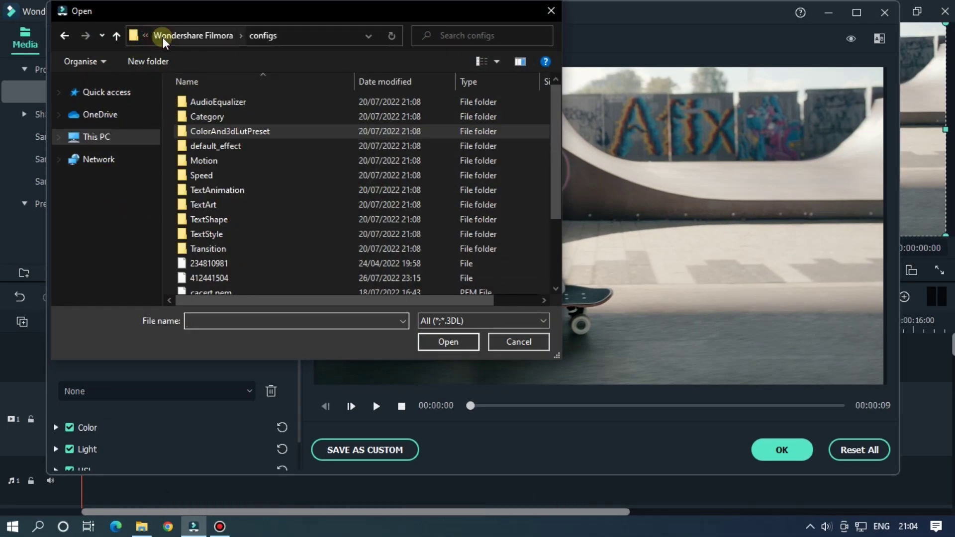
pyautogui.click(165, 38)
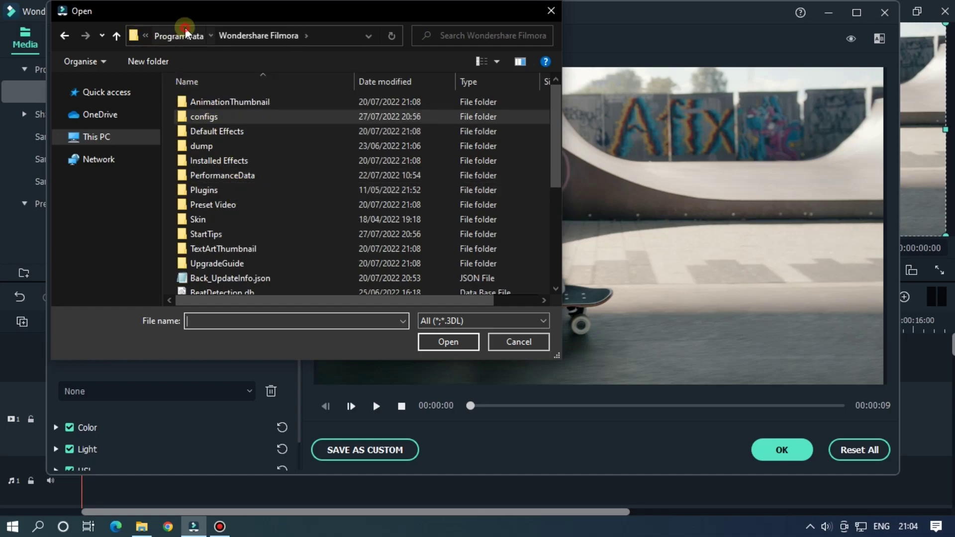
pyautogui.click(233, 130)
pyautogui.scroll(-2, 349, 224)
pyautogui.doubleClick(441, 273)
pyautogui.doubleClick(209, 102)
pyautogui.doubleClick(189, 117)
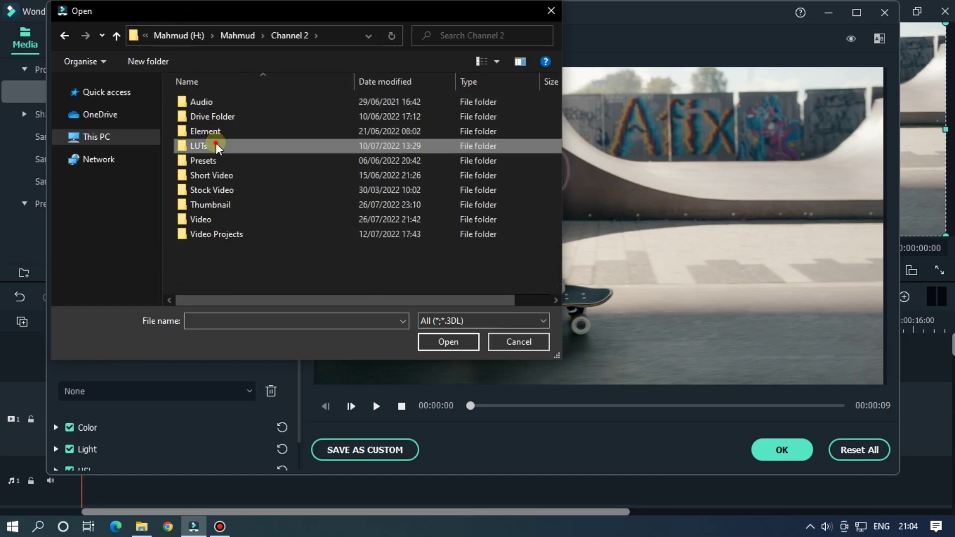
pyautogui.doubleClick(209, 146)
pyautogui.doubleClick(219, 102)
pyautogui.moveTo(252, 222); pyautogui.dragTo(188, 92)
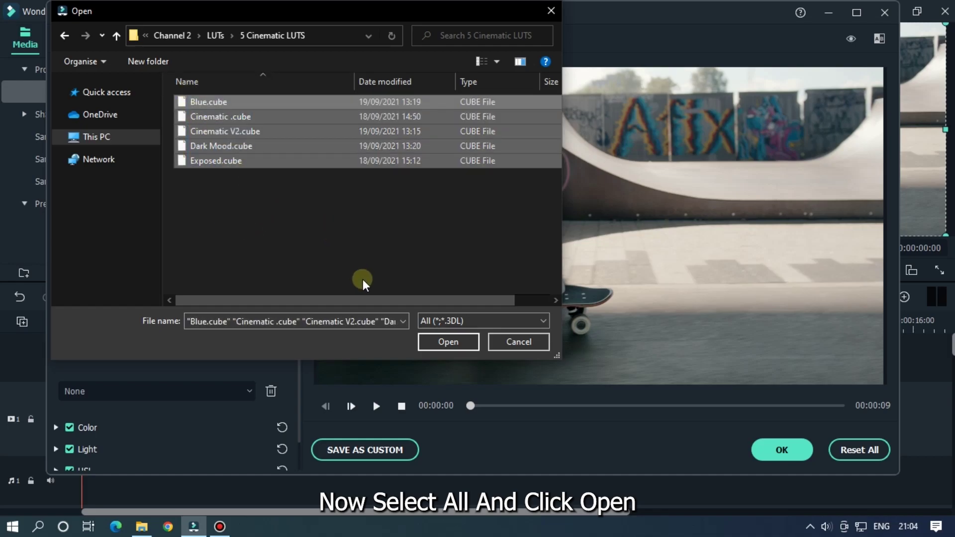
pyautogui.click(434, 341)
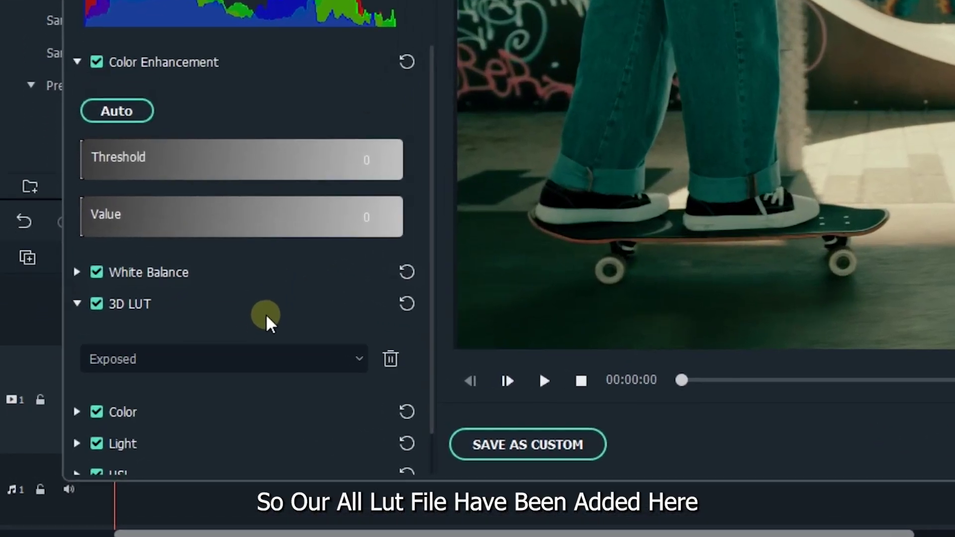
# - Reopen the 3D LUT list to check the five imported LUTs
pyautogui.click(252, 357)
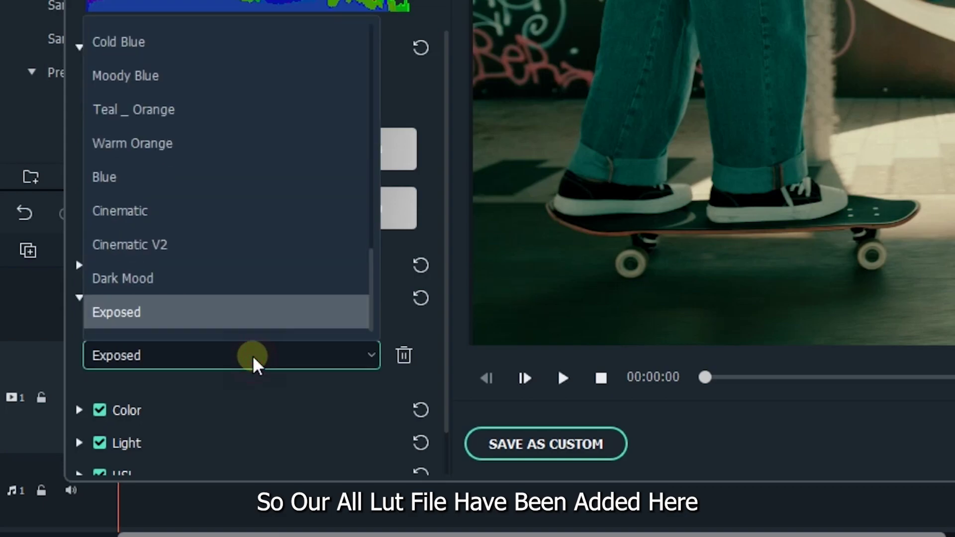
pyautogui.scroll(3, 239, 243)
pyautogui.scroll(-2, 224, 214)
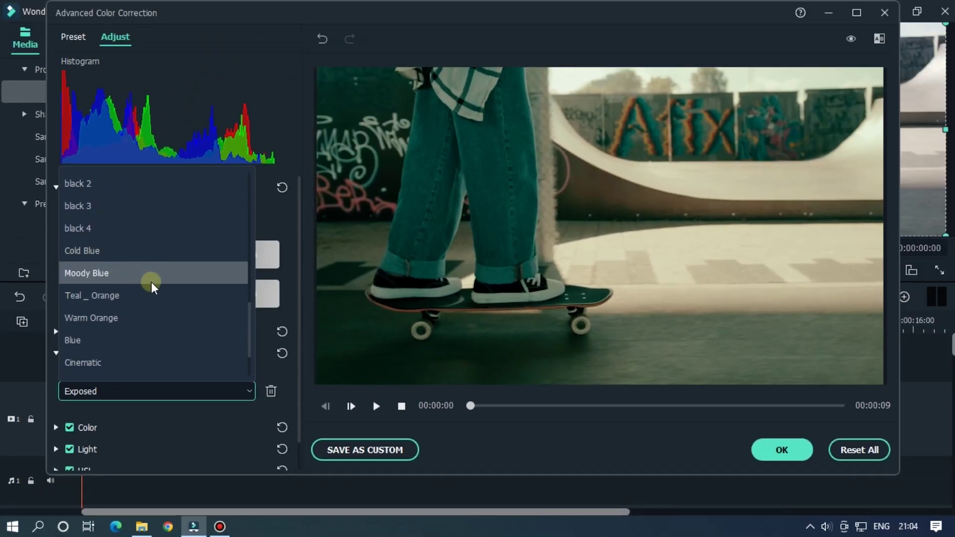
# - Glance at the LUT folder, then switch the clip's 3D LUT from Exposed to Blue
pyautogui.scroll(-2, 169, 309)
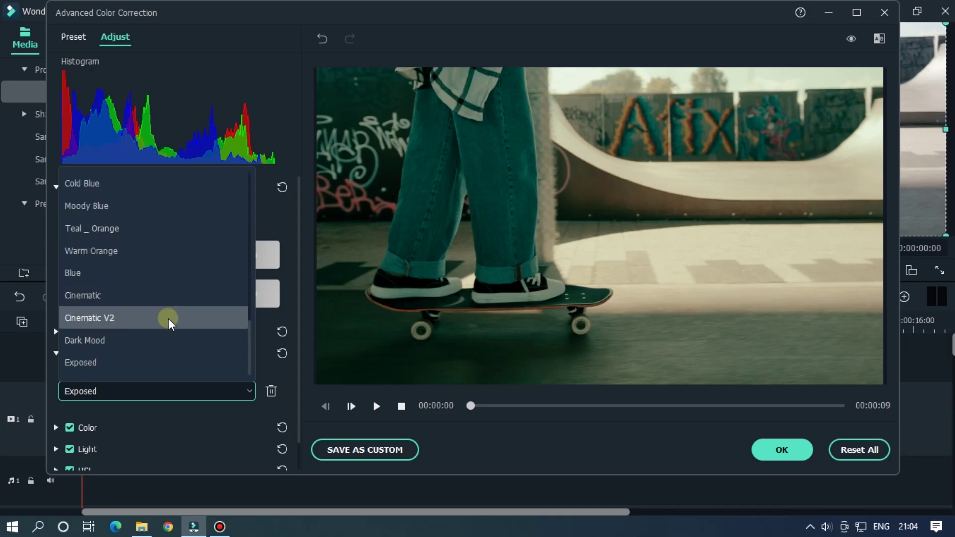
pyautogui.click(142, 526)
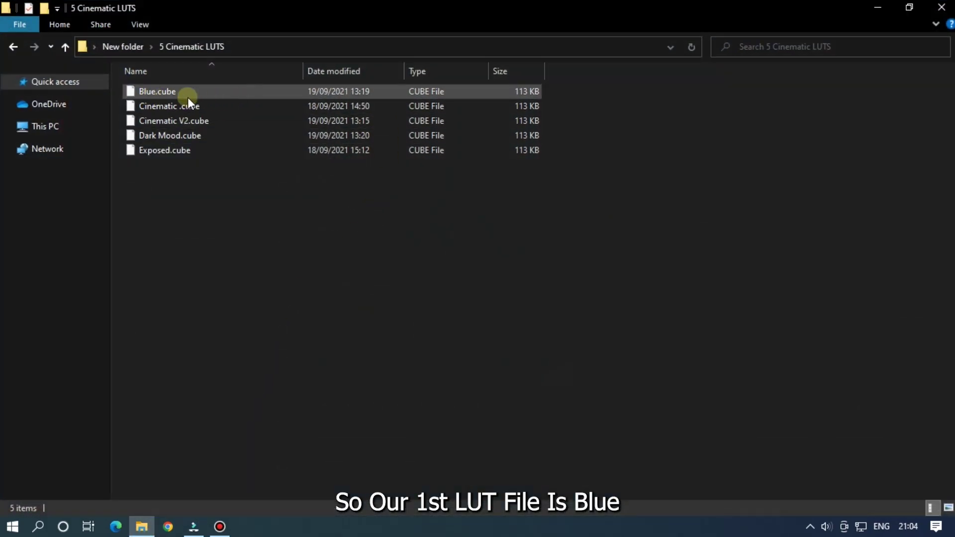
pyautogui.click(876, 8)
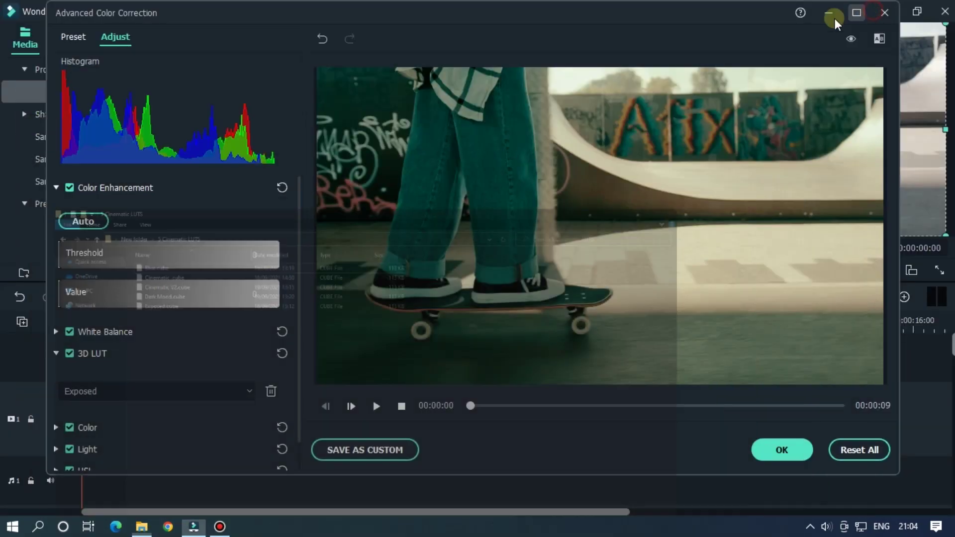
pyautogui.click(140, 393)
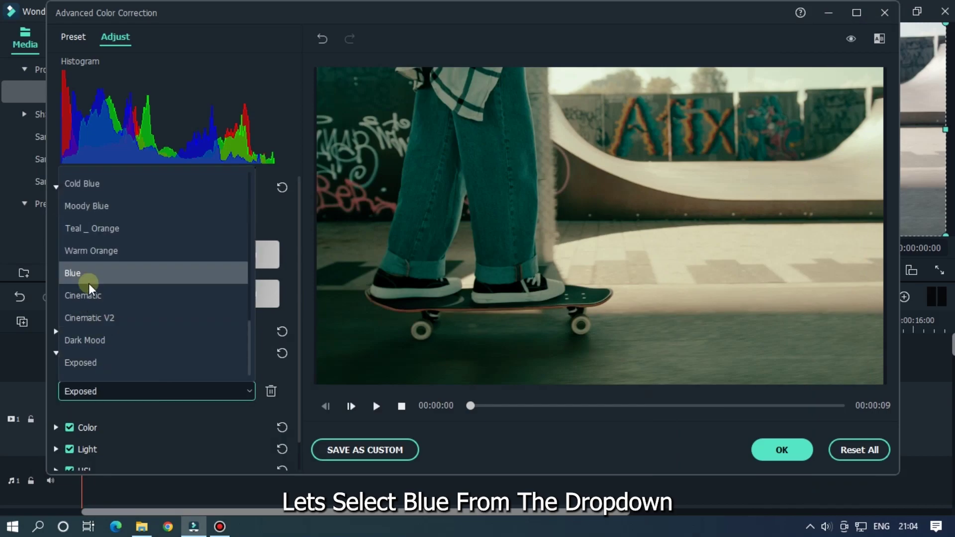
pyautogui.click(89, 284)
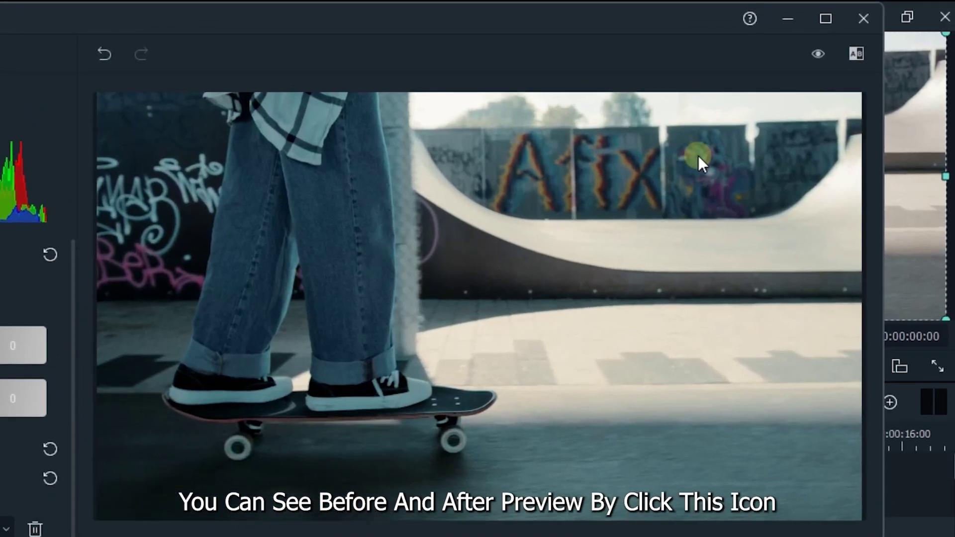
# - Toggle the graded preview off and on, then play a Side-by-Side Before/After comparison
pyautogui.click(818, 56)
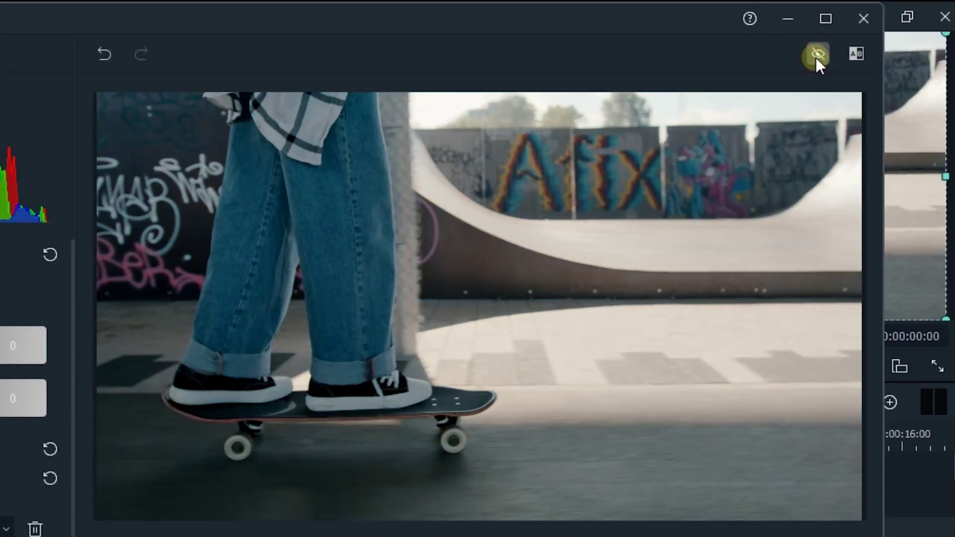
pyautogui.click(818, 55)
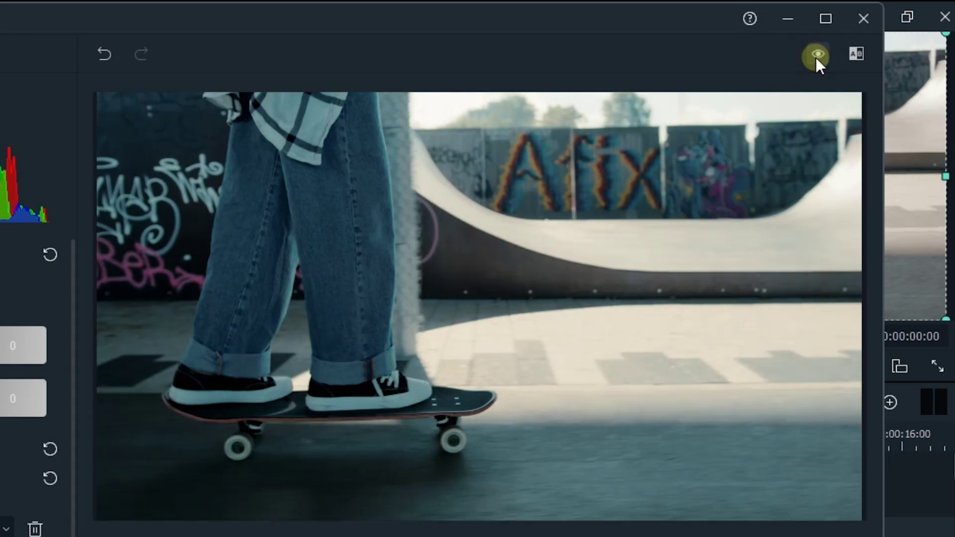
pyautogui.click(854, 54)
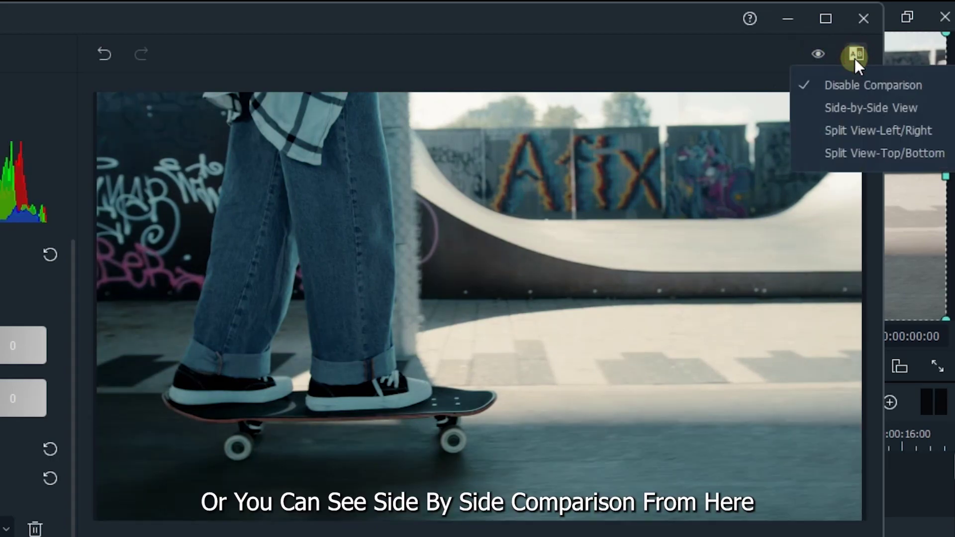
pyautogui.click(855, 107)
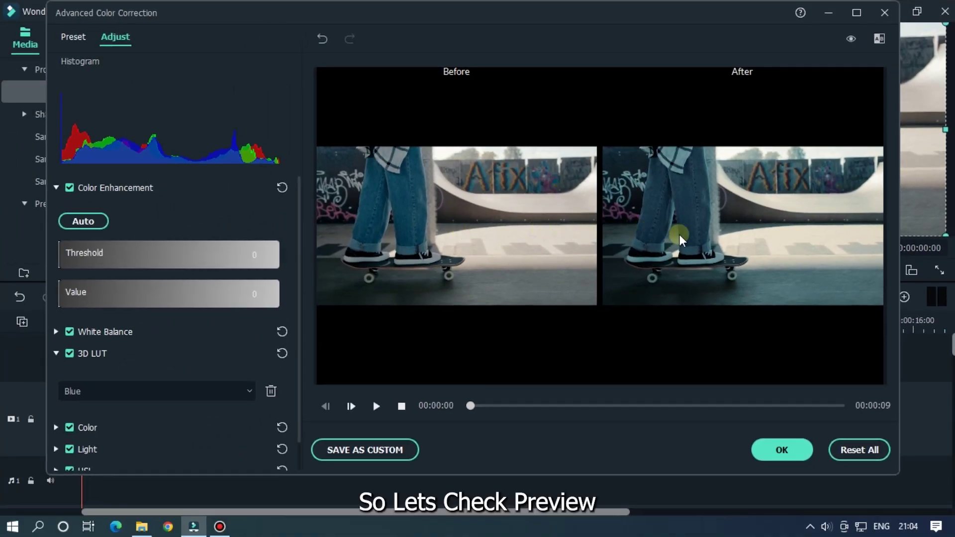
pyautogui.click(380, 413)
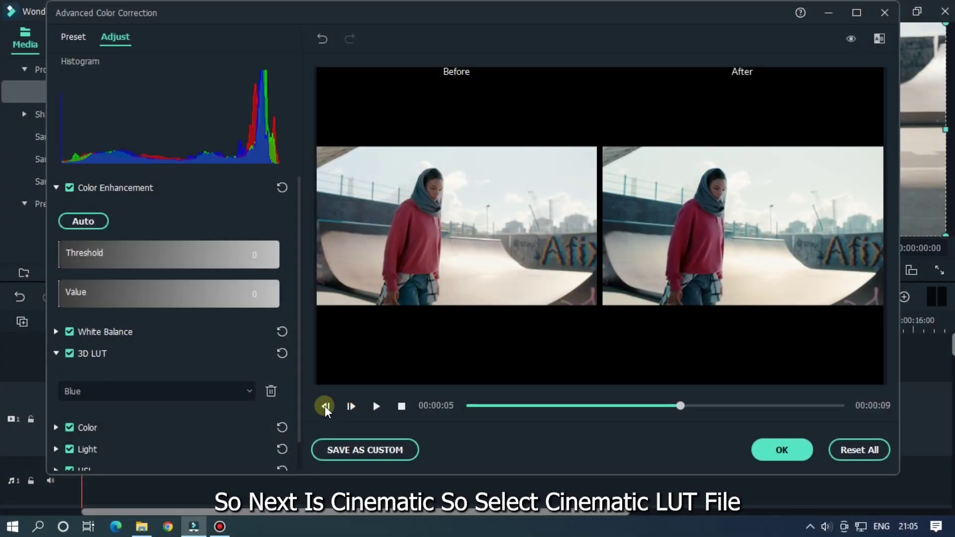
# - Apply the Cinematic LUT to the clip and rewind the preview
pyautogui.click(119, 398)
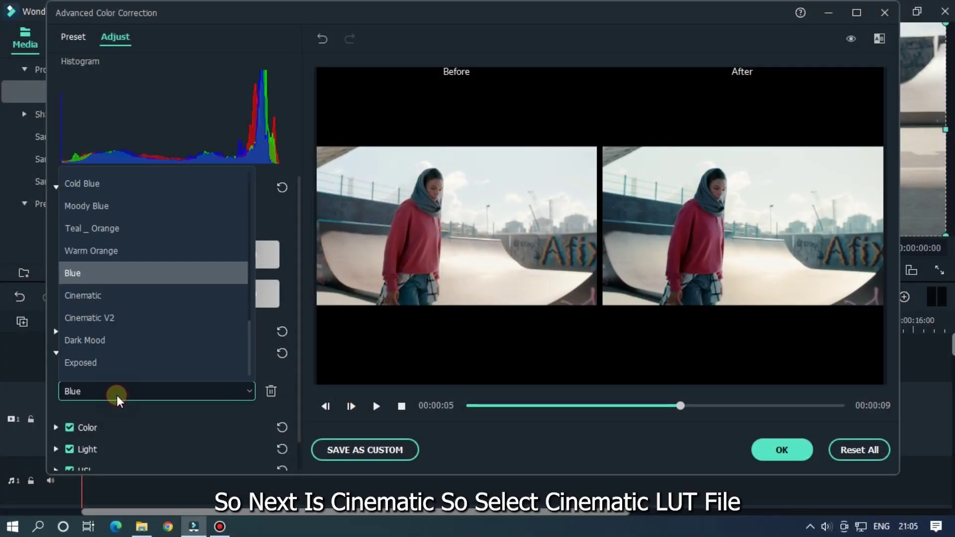
pyautogui.click(83, 295)
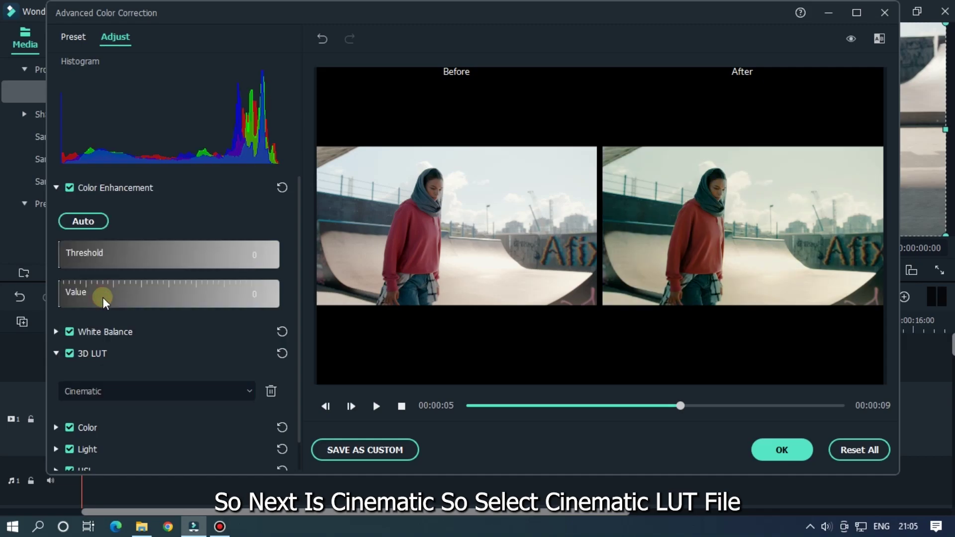
pyautogui.click(402, 406)
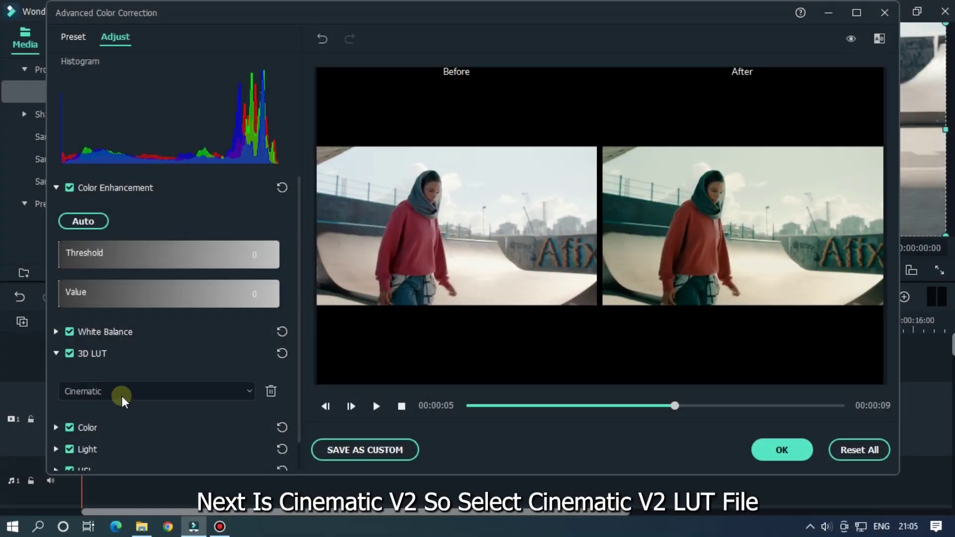
# - Switch the LUT to Cinematic V2 and play it from the start
pyautogui.click(121, 396)
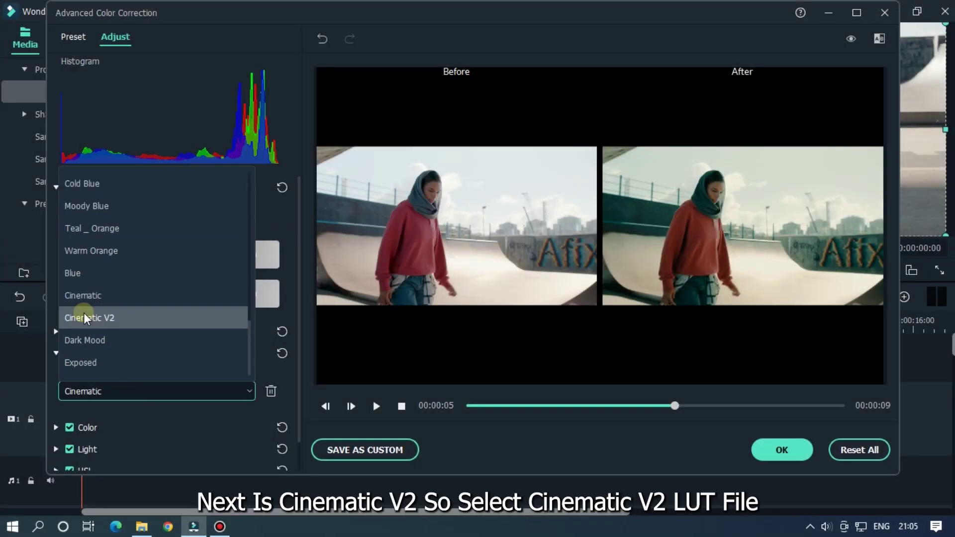
pyautogui.click(127, 318)
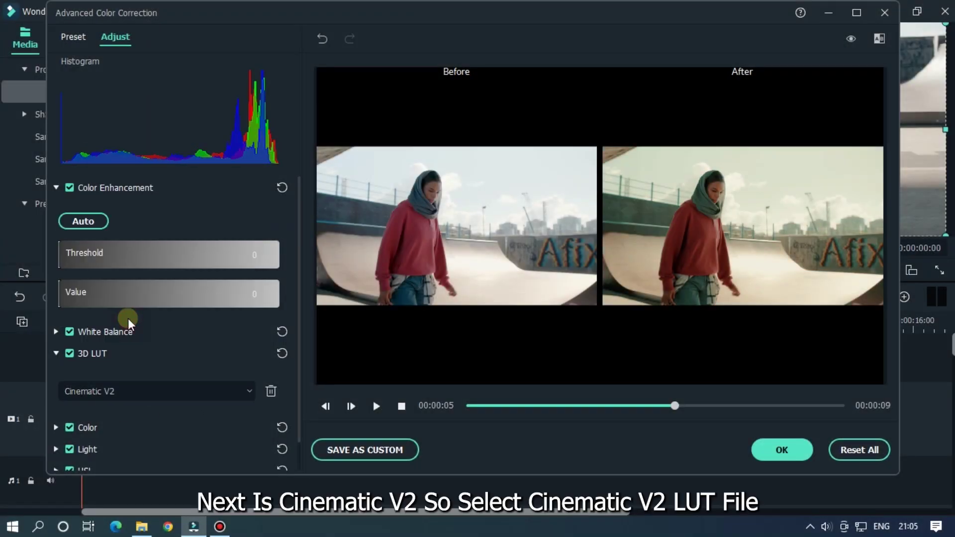
pyautogui.moveTo(476, 403); pyautogui.dragTo(458, 405)
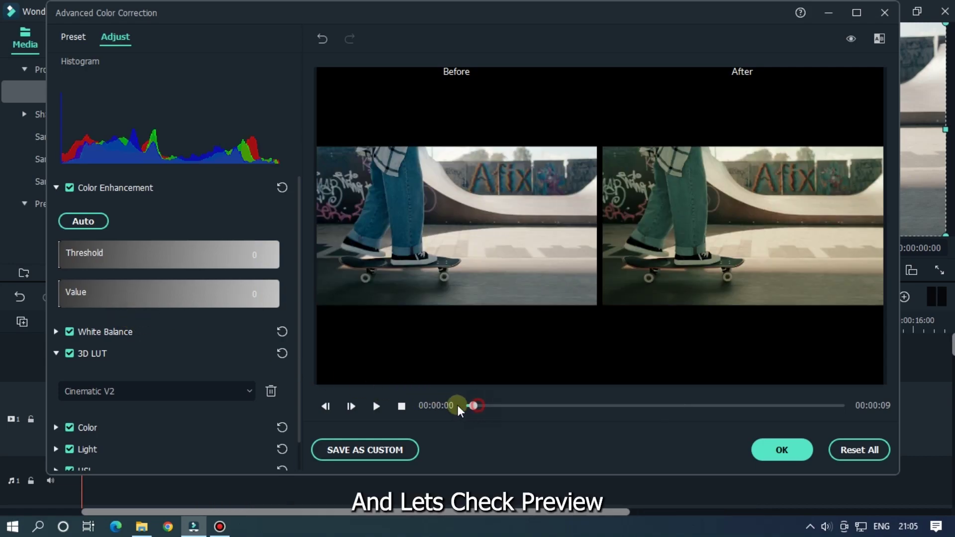
pyautogui.press('space')
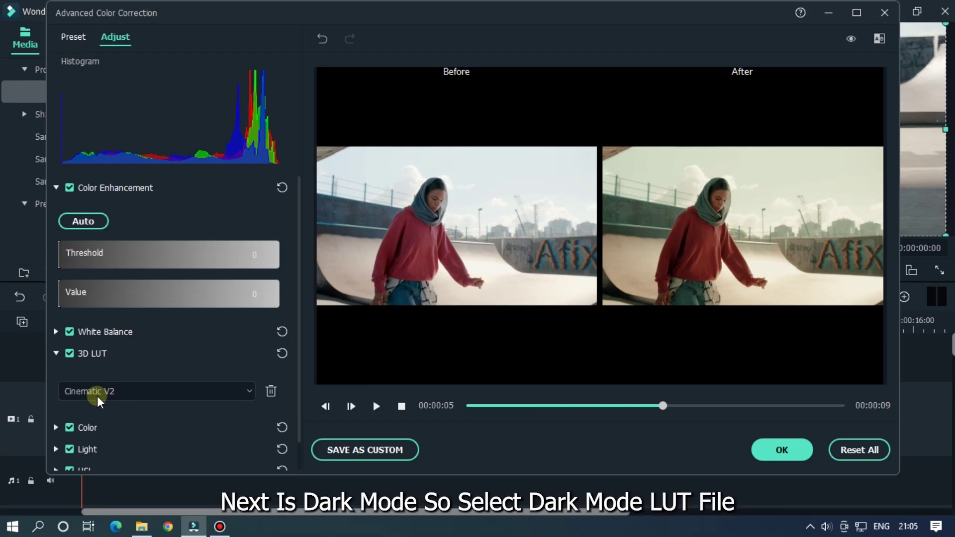
# - Apply the Dark Mood LUT to the clip and rewind the preview
pyautogui.click(97, 393)
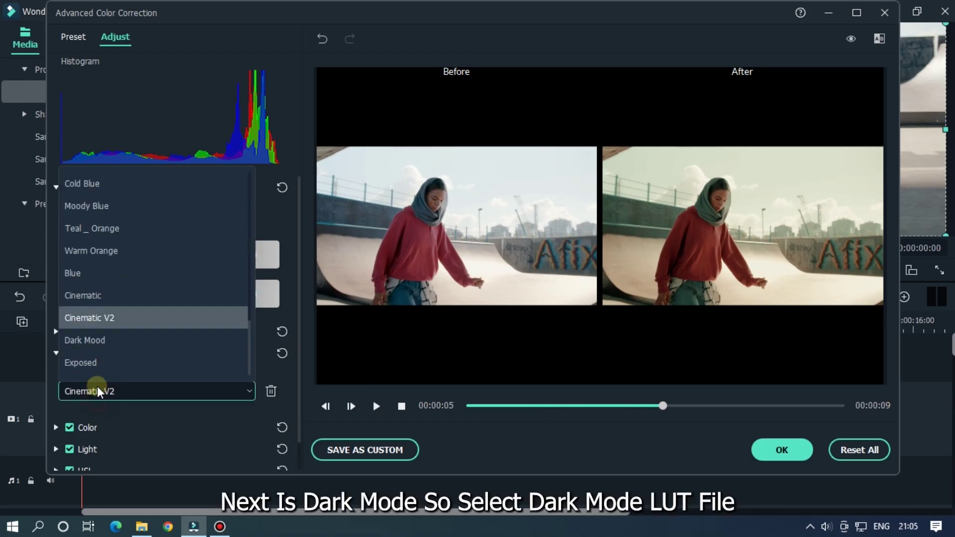
pyautogui.click(90, 343)
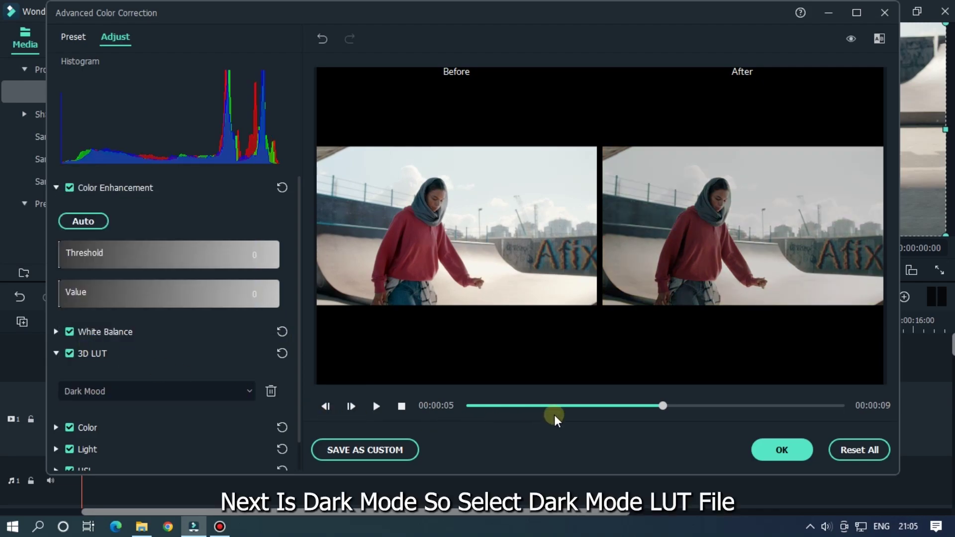
pyautogui.click(462, 407)
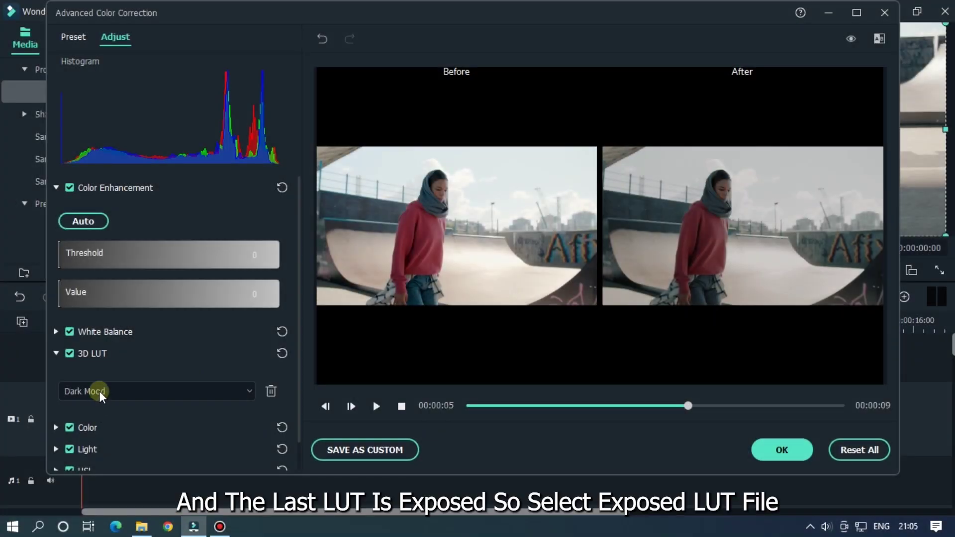
# - Switch the LUT to Exposed and play it from the start
pyautogui.click(100, 391)
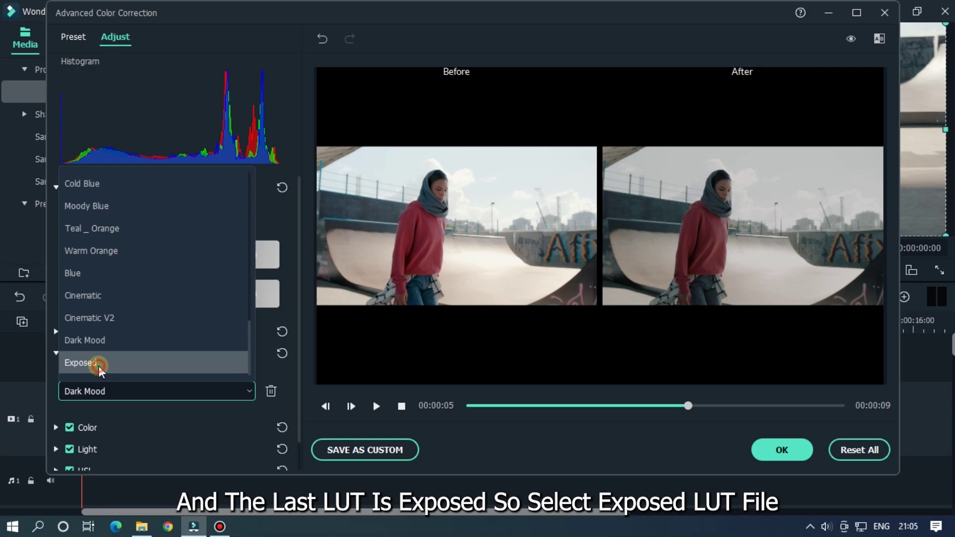
pyautogui.click(98, 366)
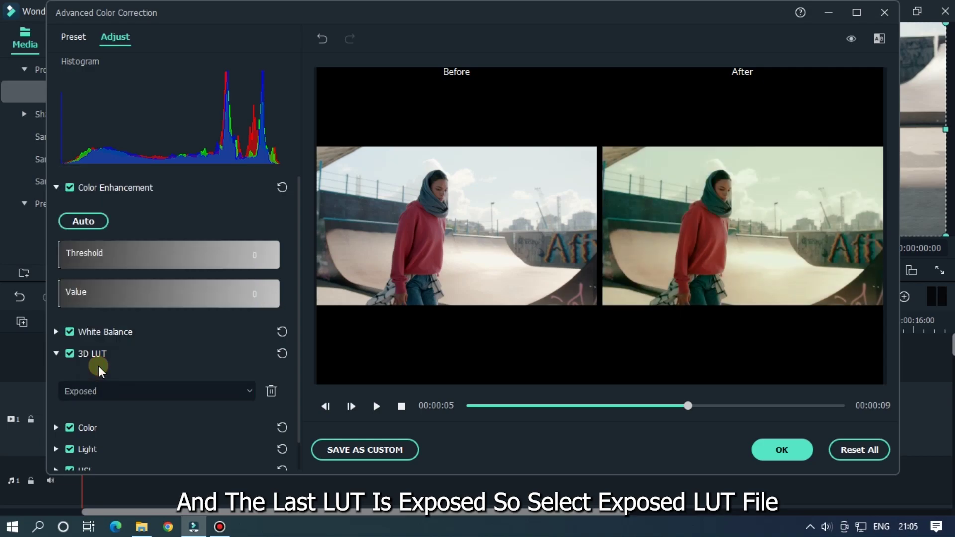
pyautogui.click(473, 406)
pyautogui.press('space')
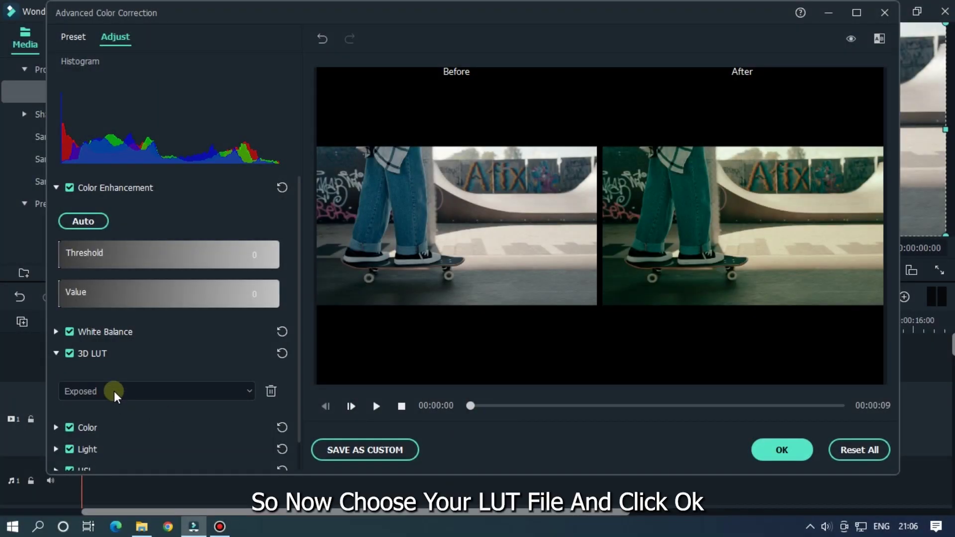
# - Reselect the Blue LUT, confirm with OK, and scrub the graded clip to 00:00:07:23
pyautogui.click(114, 393)
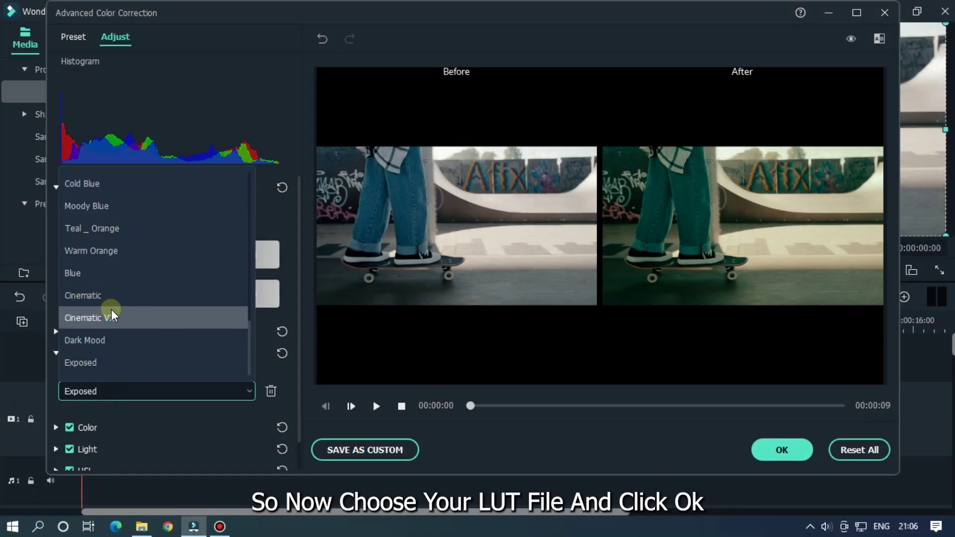
pyautogui.click(90, 273)
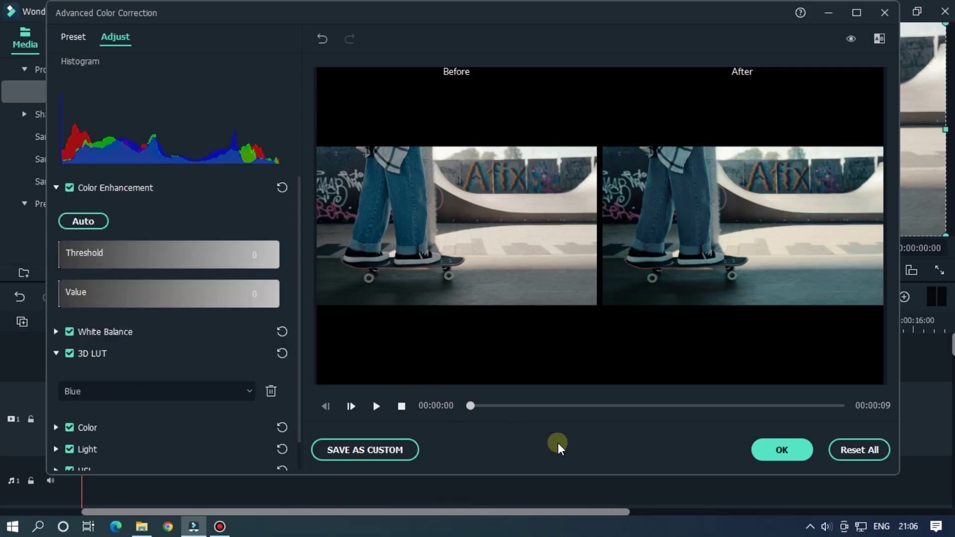
pyautogui.click(785, 452)
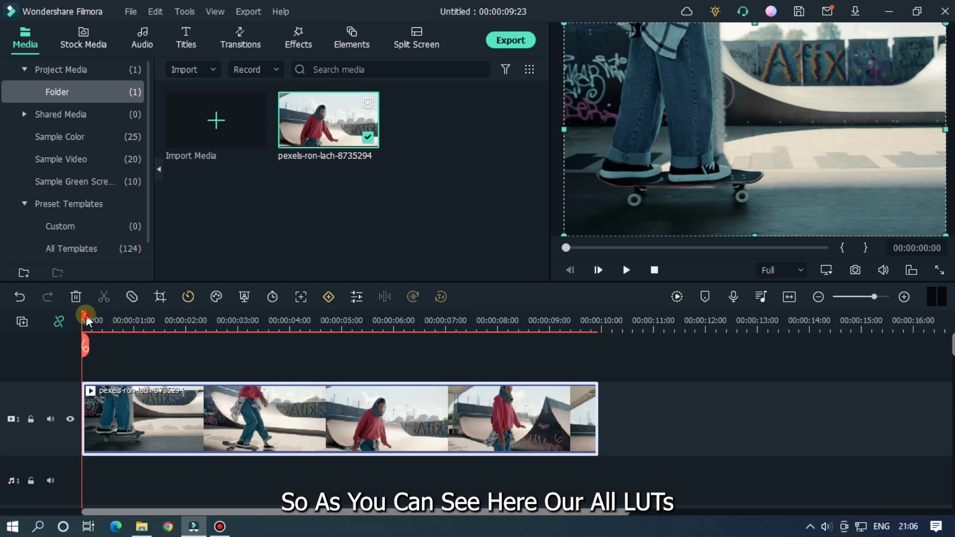
pyautogui.moveTo(86, 320); pyautogui.dragTo(493, 306)
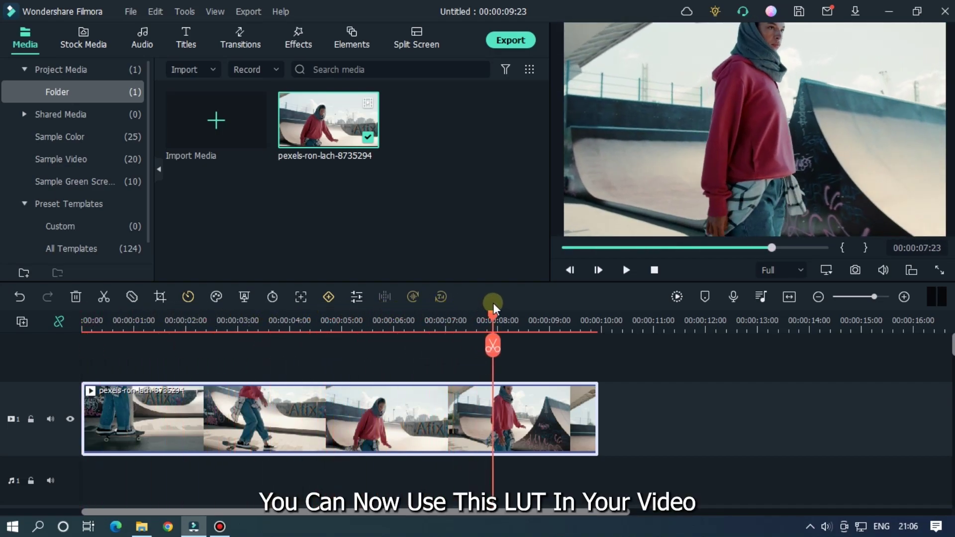